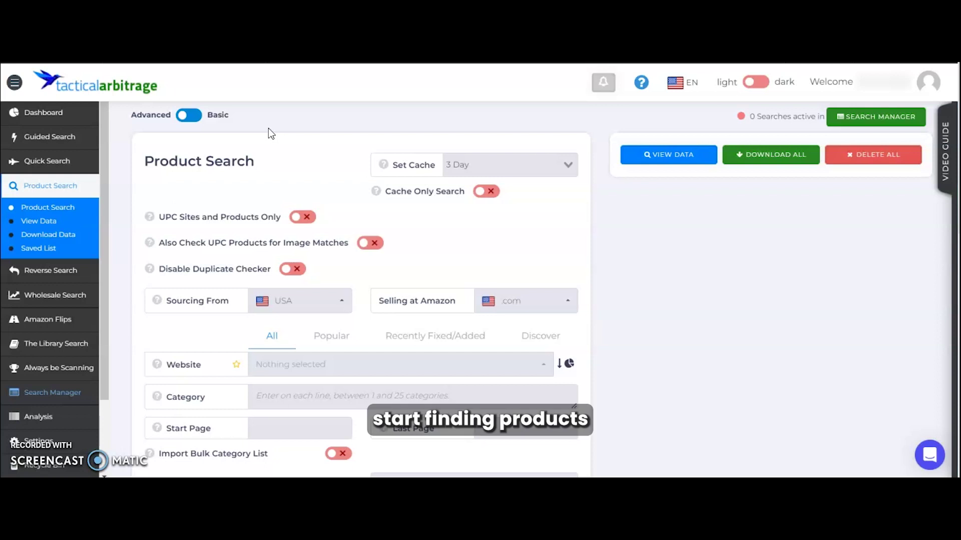
Step: Toggle to the basic layout and back to advanced, leaving the cache duration at 3 Day
{"action": "left_click", "coordinate": [194, 115]}
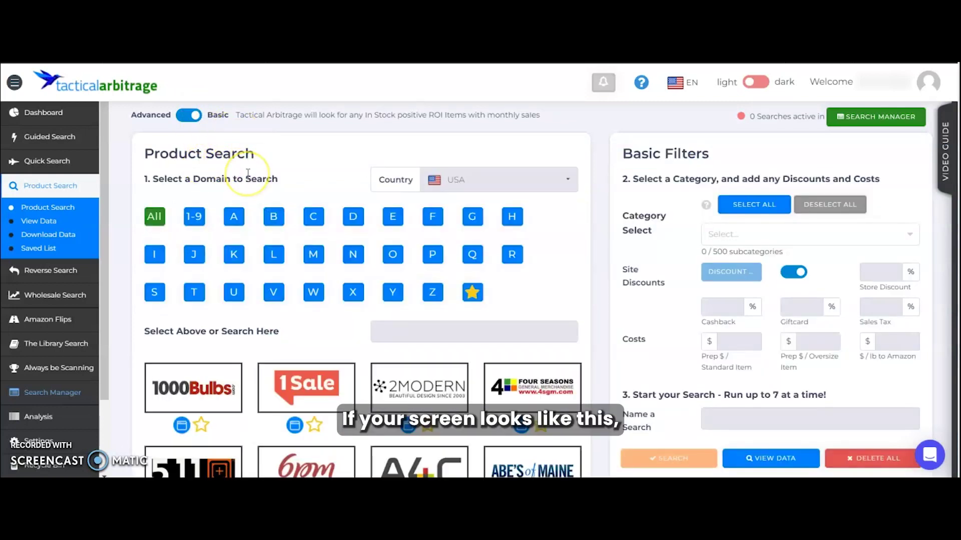
{"action": "left_click", "coordinate": [192, 117]}
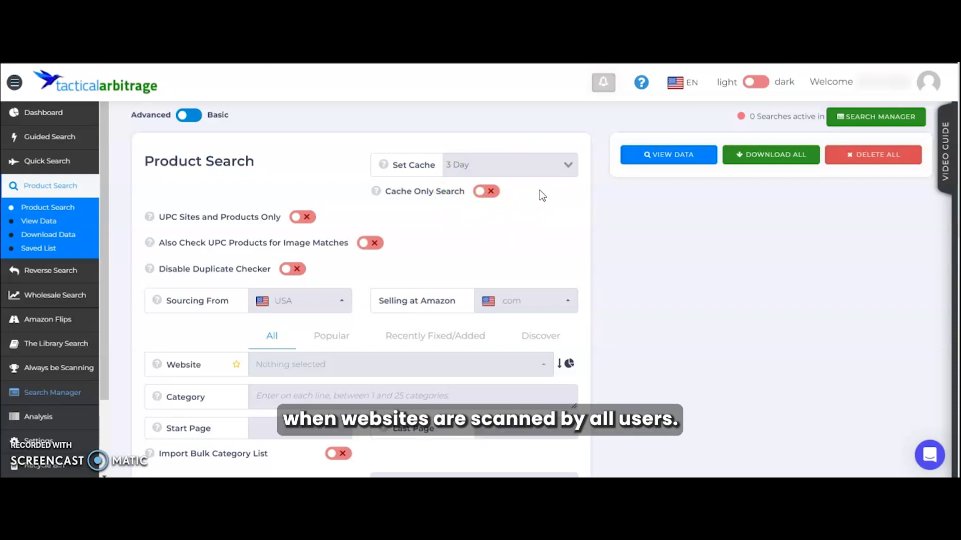
{"action": "left_click", "coordinate": [550, 168]}
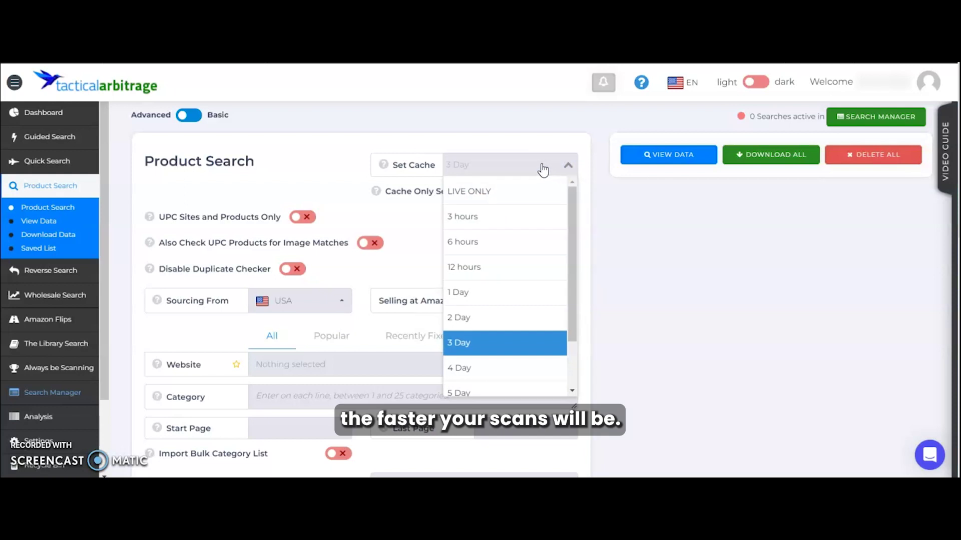
{"action": "left_click", "coordinate": [392, 148]}
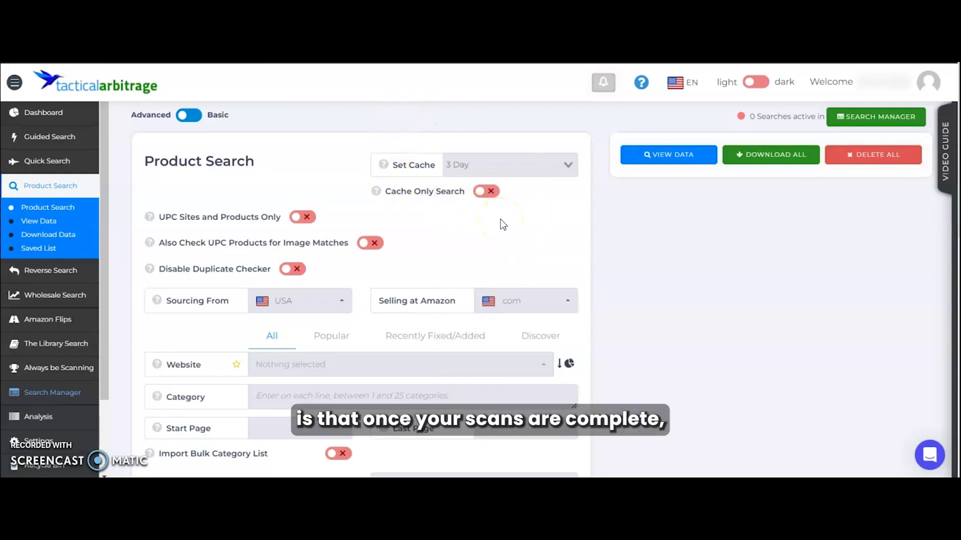
{"action": "left_click", "coordinate": [556, 182]}
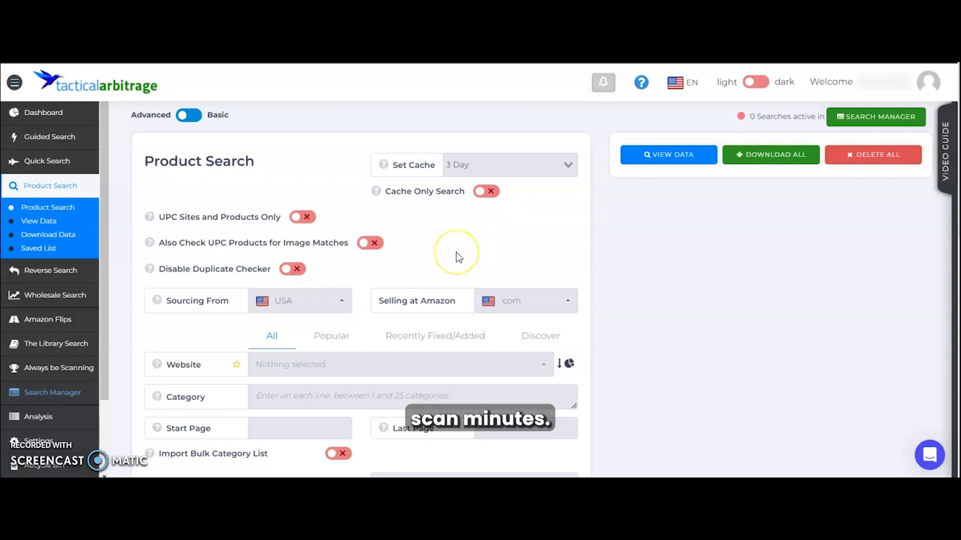
Step: Choose albertsons.com (Title / Image) from the source website list
{"action": "scroll", "coordinate": [455, 251], "scroll_direction": "down", "scroll_amount": 2}
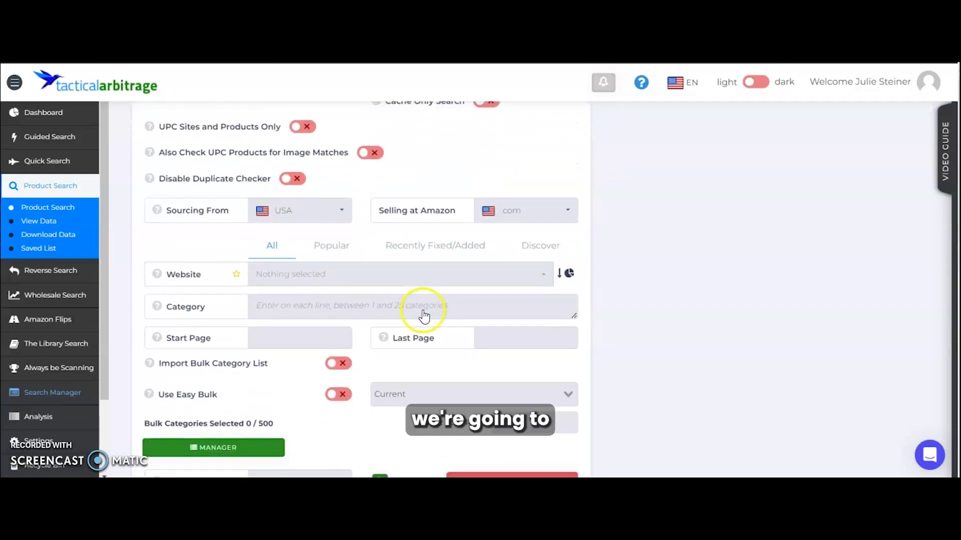
{"action": "left_click", "coordinate": [457, 276]}
{"action": "scroll", "coordinate": [440, 199], "scroll_direction": "down", "scroll_amount": 10}
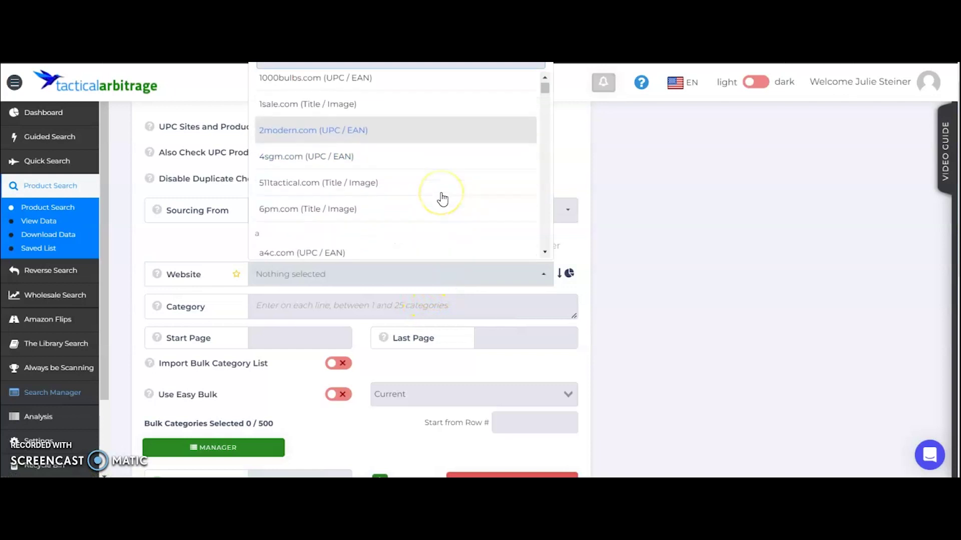
{"action": "scroll", "coordinate": [442, 200], "scroll_direction": "down", "scroll_amount": 5}
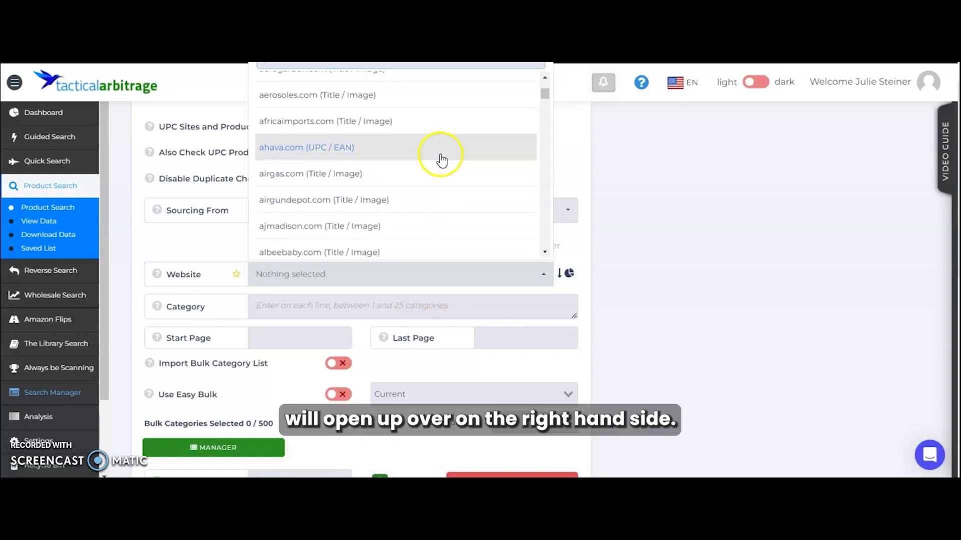
{"action": "scroll", "coordinate": [424, 213], "scroll_direction": "down", "scroll_amount": 1}
{"action": "scroll", "coordinate": [423, 211], "scroll_direction": "down", "scroll_amount": 2}
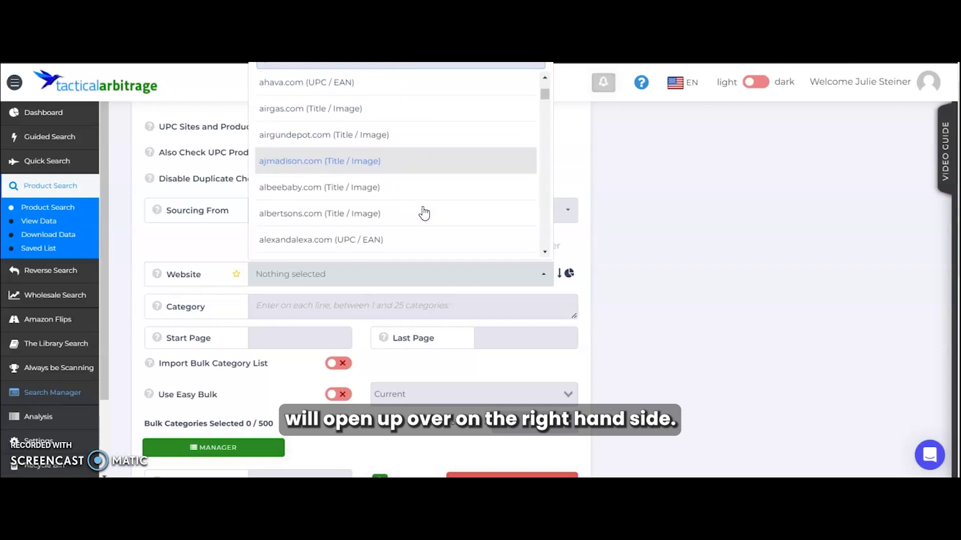
{"action": "left_click", "coordinate": [419, 208]}
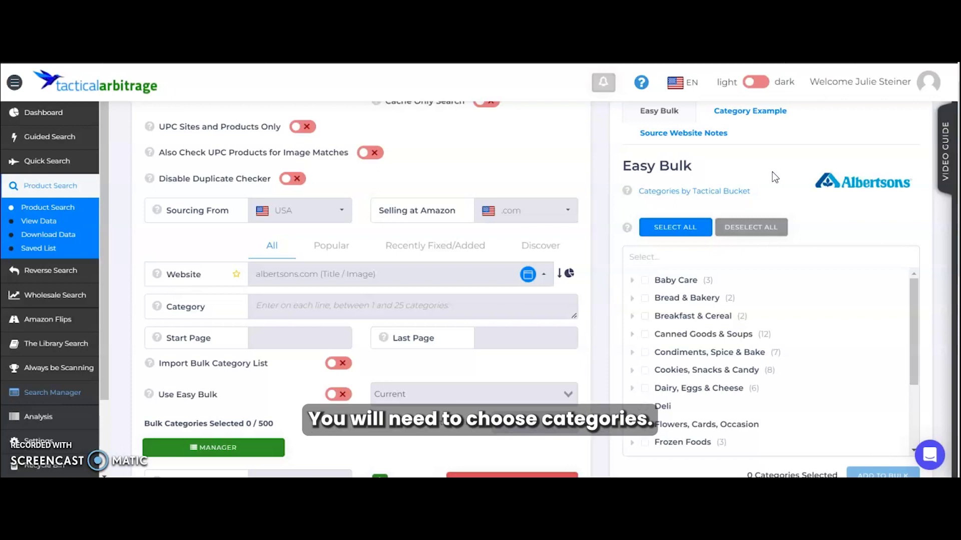
Step: Select all 61 Albertsons categories and add them to the bulk scan (61 / 500)
{"action": "scroll", "coordinate": [773, 172], "scroll_direction": "down", "scroll_amount": 1}
{"action": "left_click", "coordinate": [673, 199]}
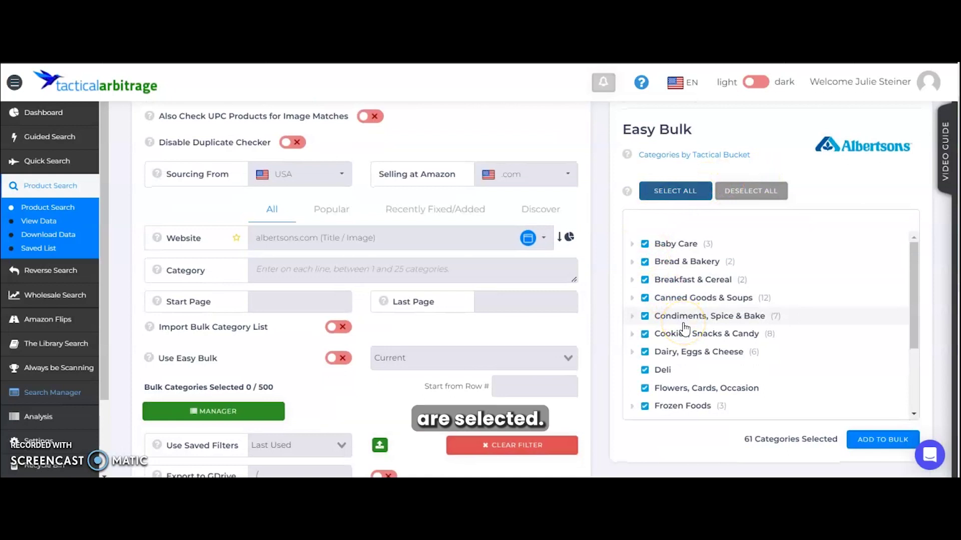
{"action": "scroll", "coordinate": [780, 335], "scroll_direction": "down", "scroll_amount": 2}
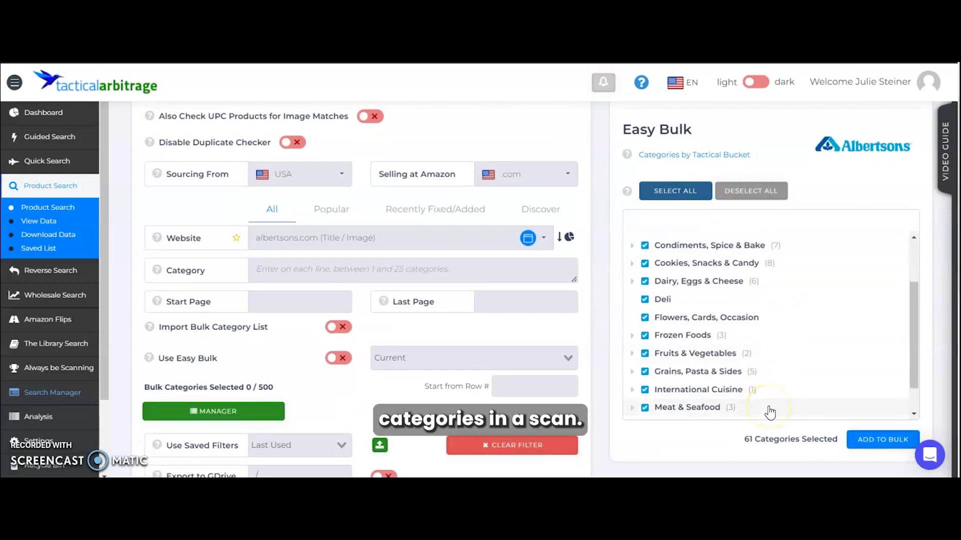
{"action": "scroll", "coordinate": [780, 398], "scroll_direction": "down", "scroll_amount": 1}
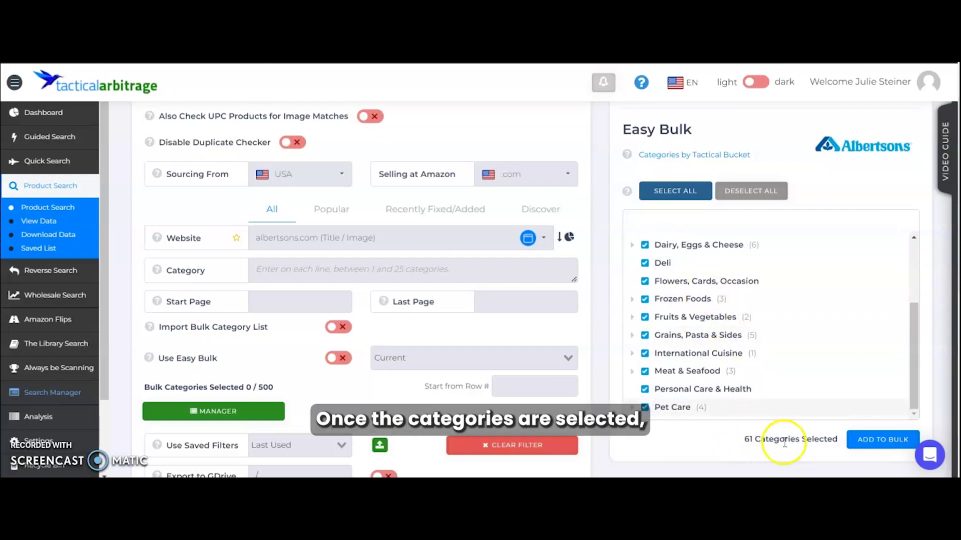
{"action": "left_click", "coordinate": [853, 441]}
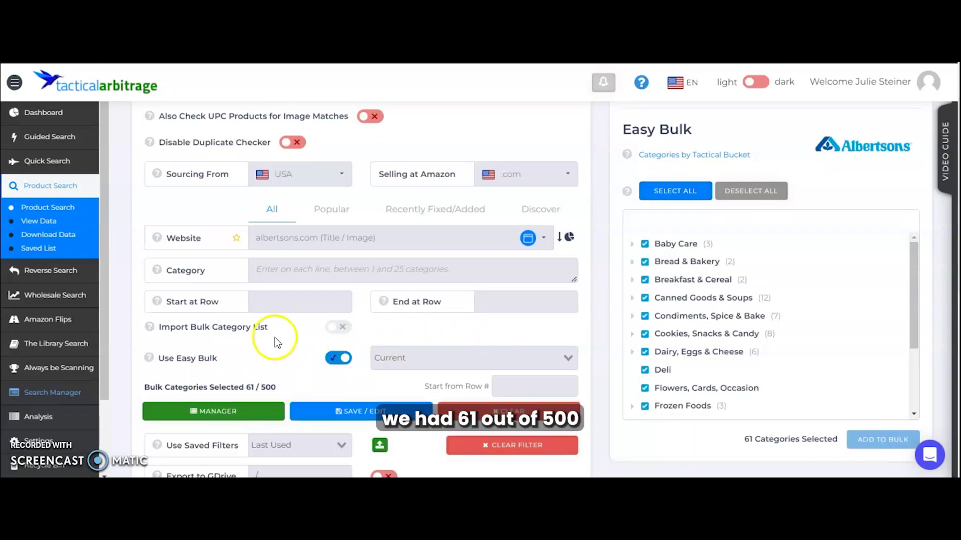
Step: Enter 'Albertson' as the search name, correcting the mistyped last letter
{"action": "scroll", "coordinate": [288, 320], "scroll_direction": "down", "scroll_amount": 3}
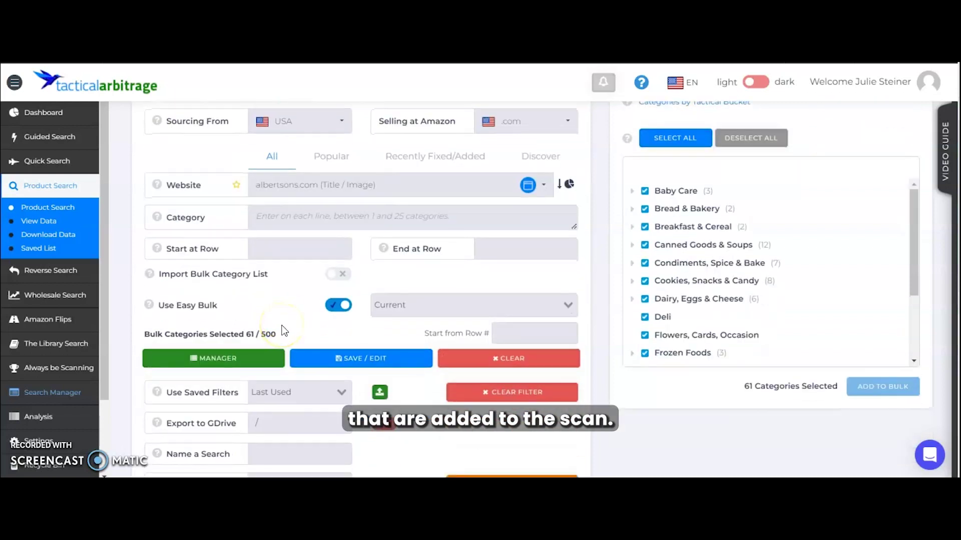
{"action": "left_click", "coordinate": [268, 382]}
{"action": "type", "text": "Al"}
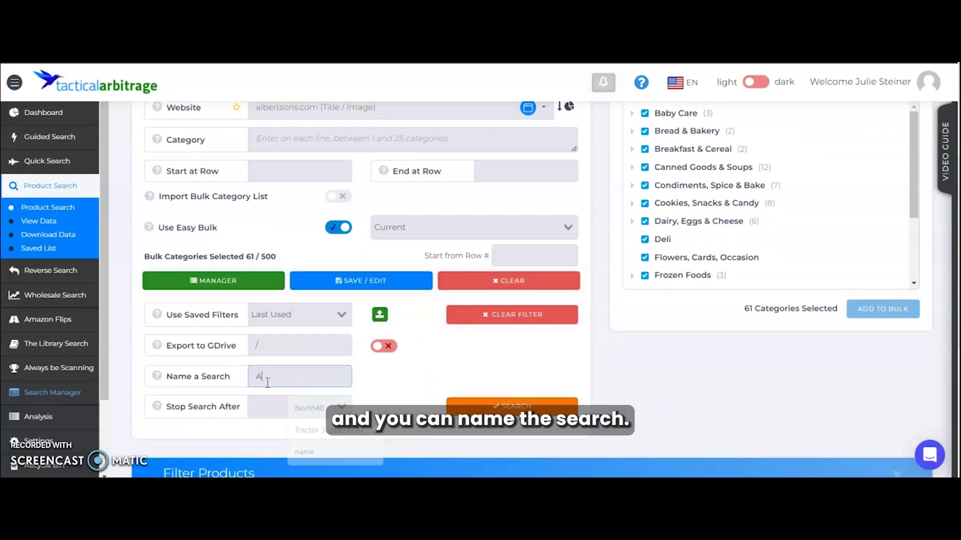
{"action": "type", "text": "bertso"}
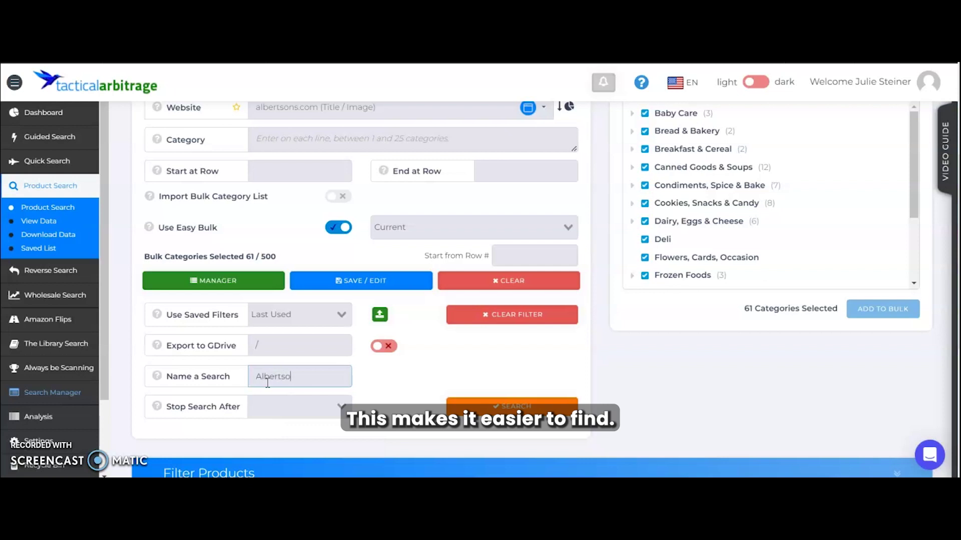
{"action": "type", "text": "b"}
{"action": "key", "text": "BackSpace"}
{"action": "type", "text": "n"}
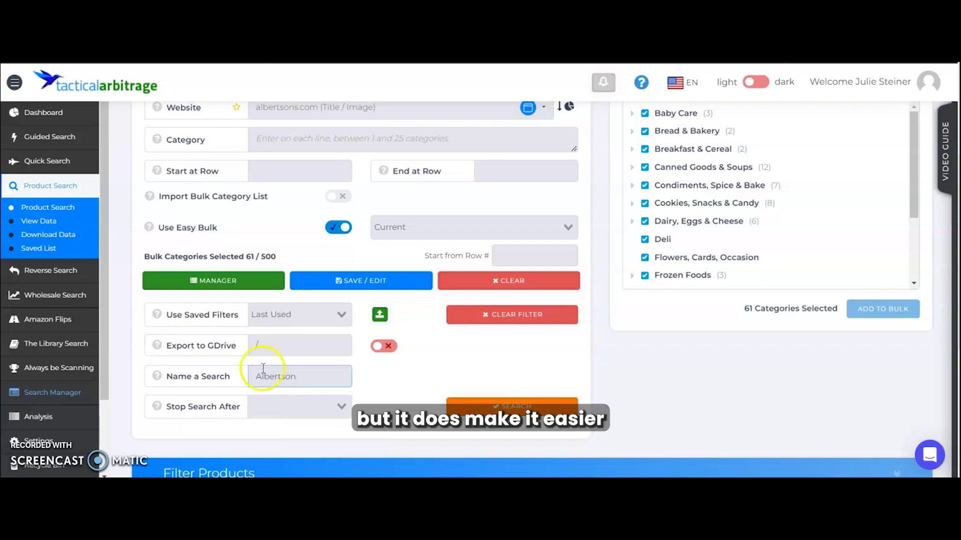
{"action": "left_click", "coordinate": [282, 315]}
{"action": "scroll", "coordinate": [392, 369], "scroll_direction": "down", "scroll_amount": 3}
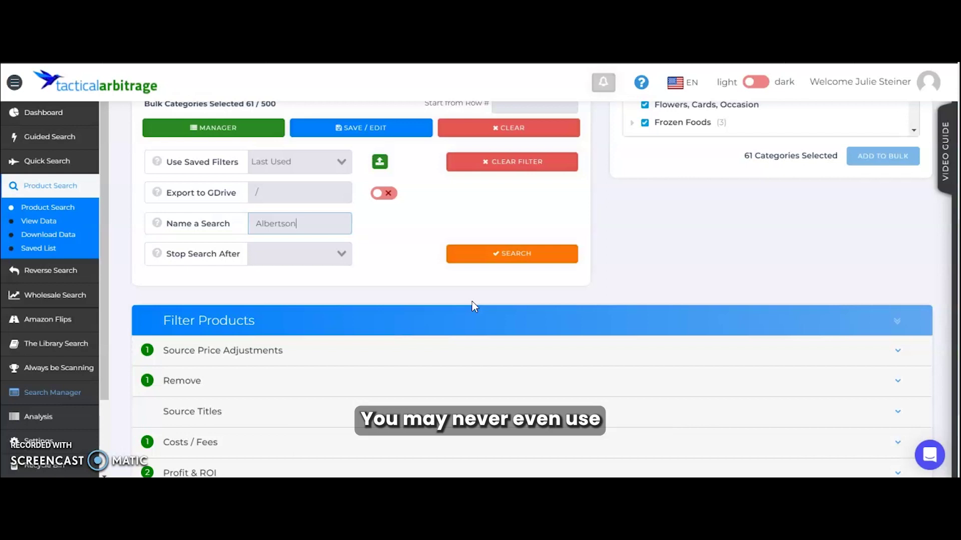
Step: Expand Source Price Adjustments and select the State Sales Tax field, left at 0%
{"action": "scroll", "coordinate": [344, 342], "scroll_direction": "down", "scroll_amount": 1}
{"action": "scroll", "coordinate": [333, 332], "scroll_direction": "down", "scroll_amount": 1}
{"action": "left_click", "coordinate": [333, 329]}
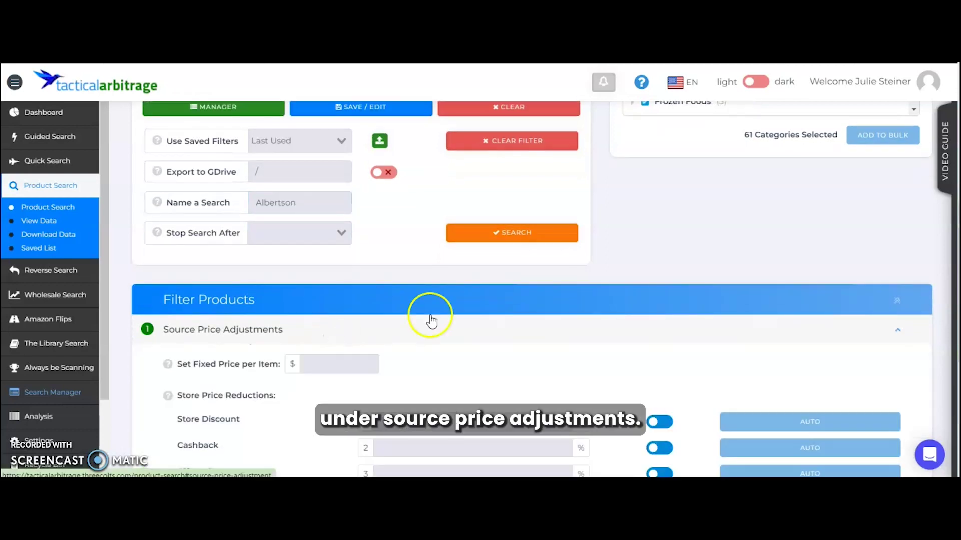
{"action": "scroll", "coordinate": [440, 317], "scroll_direction": "down", "scroll_amount": 2}
{"action": "scroll", "coordinate": [450, 315], "scroll_direction": "down", "scroll_amount": 3}
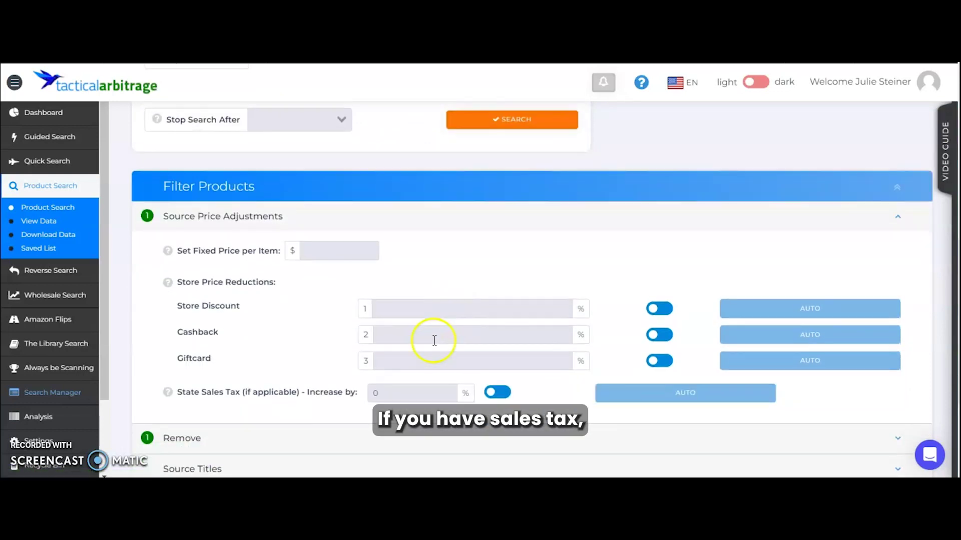
{"action": "left_click", "coordinate": [414, 385]}
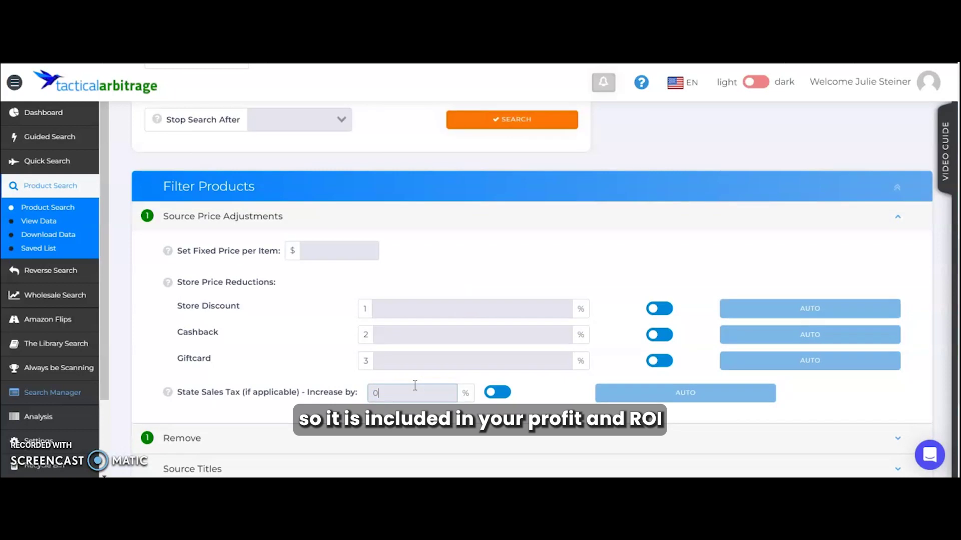
{"action": "scroll", "coordinate": [279, 365], "scroll_direction": "down", "scroll_amount": 1}
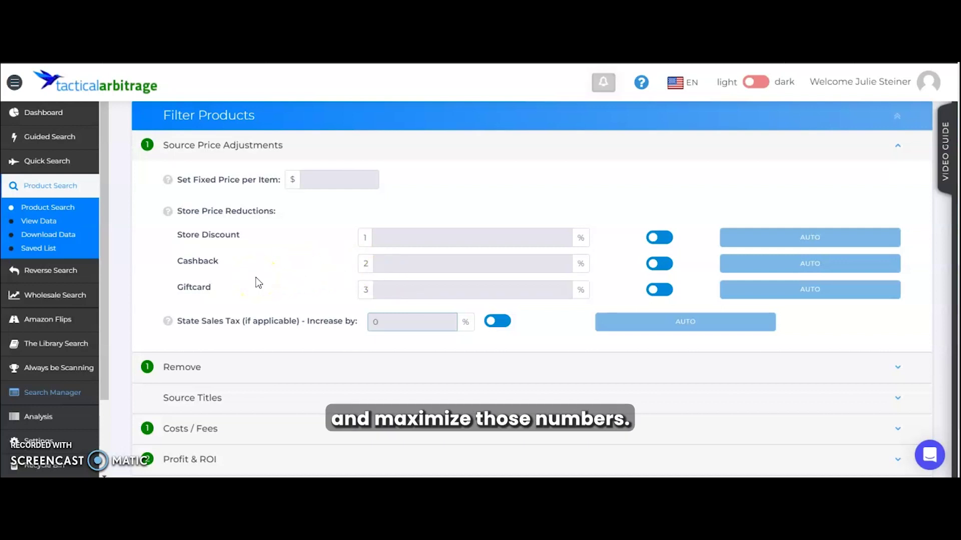
{"action": "scroll", "coordinate": [256, 277], "scroll_direction": "down", "scroll_amount": 1}
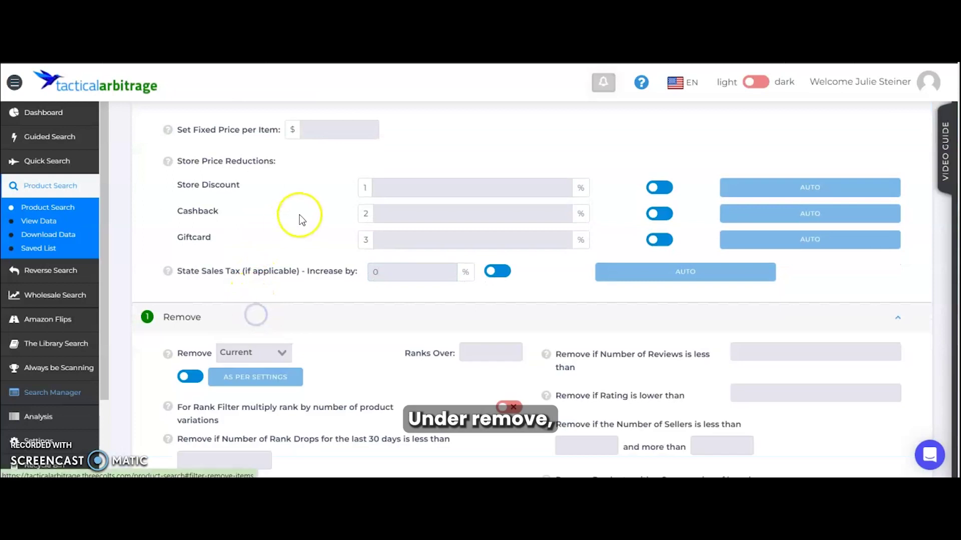
{"action": "scroll", "coordinate": [299, 214], "scroll_direction": "down", "scroll_amount": 1}
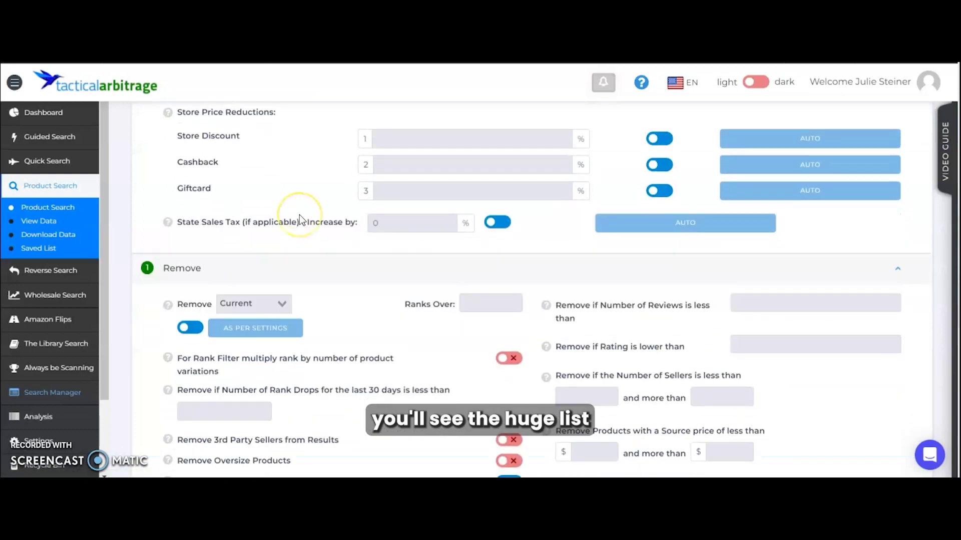
{"action": "scroll", "coordinate": [430, 254], "scroll_direction": "down", "scroll_amount": 3}
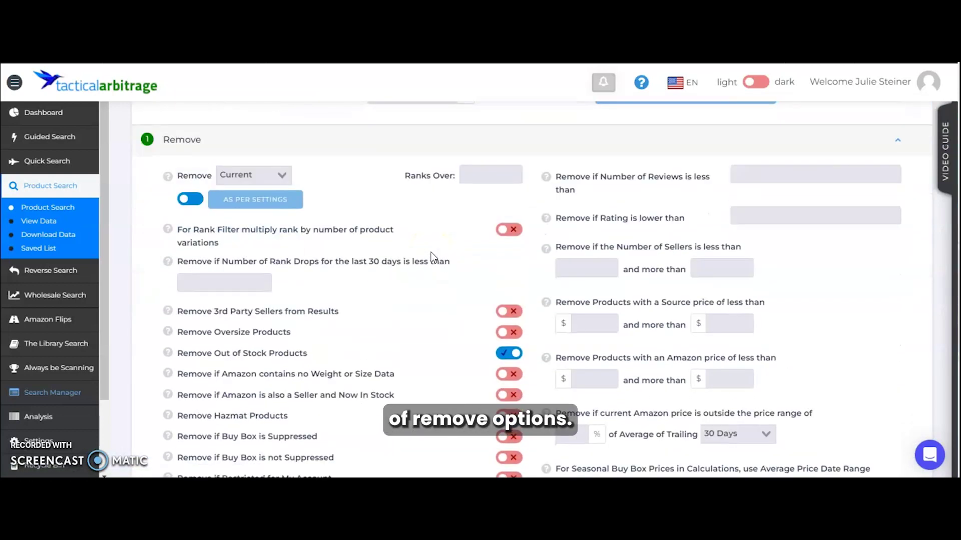
{"action": "scroll", "coordinate": [431, 252], "scroll_direction": "down", "scroll_amount": 1}
{"action": "scroll", "coordinate": [408, 266], "scroll_direction": "down", "scroll_amount": 1}
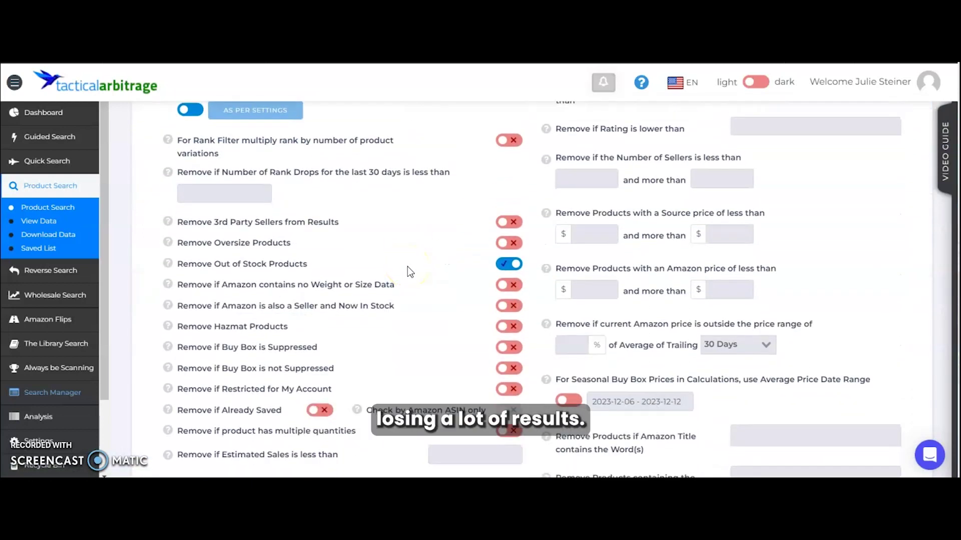
{"action": "scroll", "coordinate": [408, 266], "scroll_direction": "up", "scroll_amount": 1}
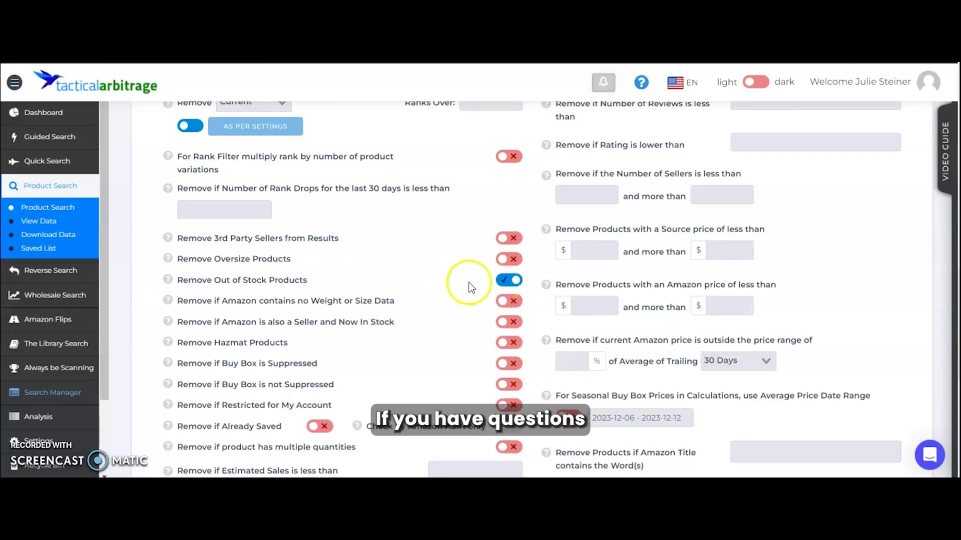
{"action": "scroll", "coordinate": [459, 275], "scroll_direction": "down", "scroll_amount": 1}
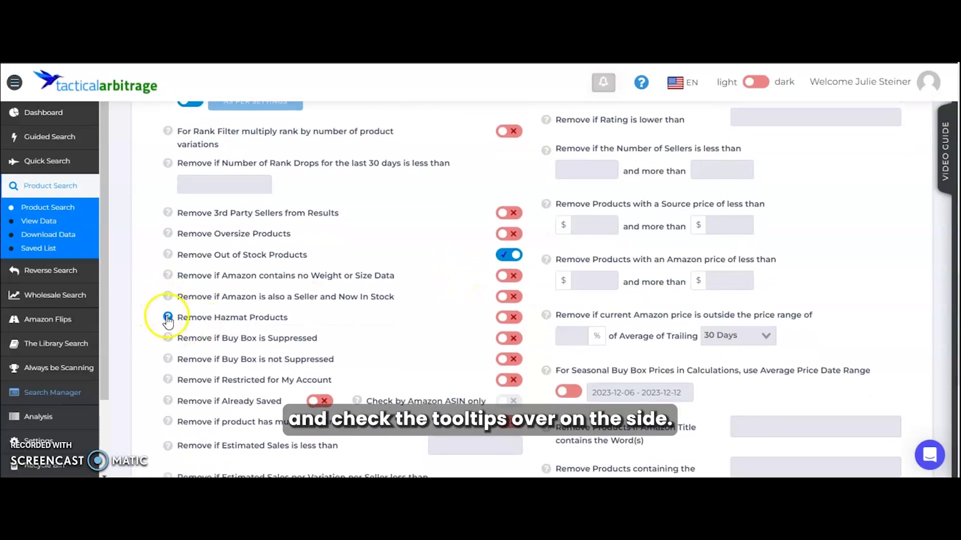
{"action": "mouse_move", "coordinate": [168, 318]}
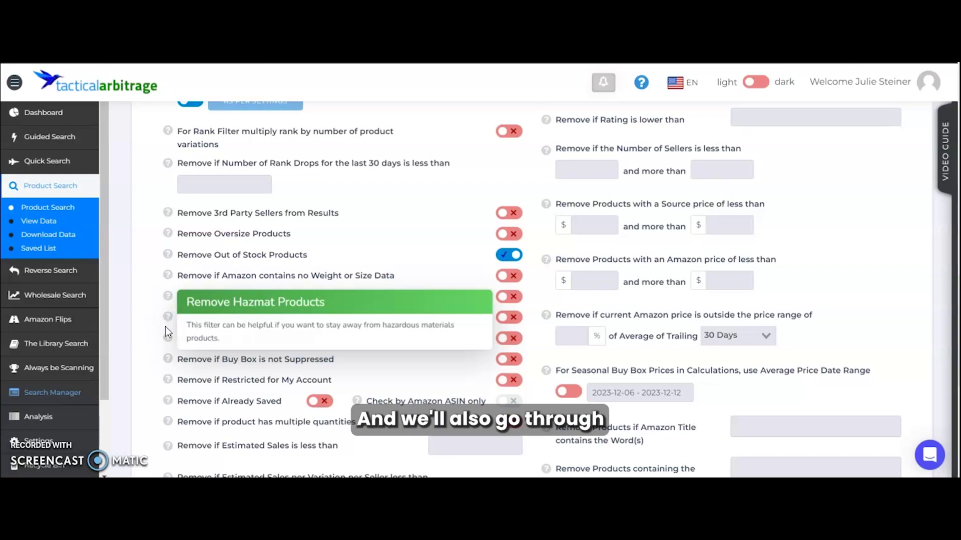
{"action": "mouse_move", "coordinate": [168, 339]}
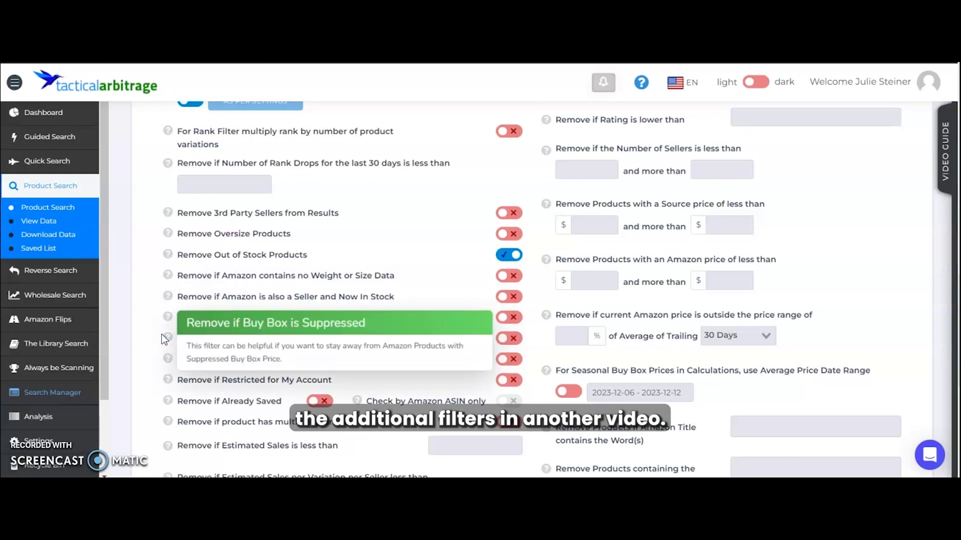
{"action": "scroll", "coordinate": [330, 237], "scroll_direction": "down", "scroll_amount": 3}
{"action": "scroll", "coordinate": [330, 236], "scroll_direction": "down", "scroll_amount": 2}
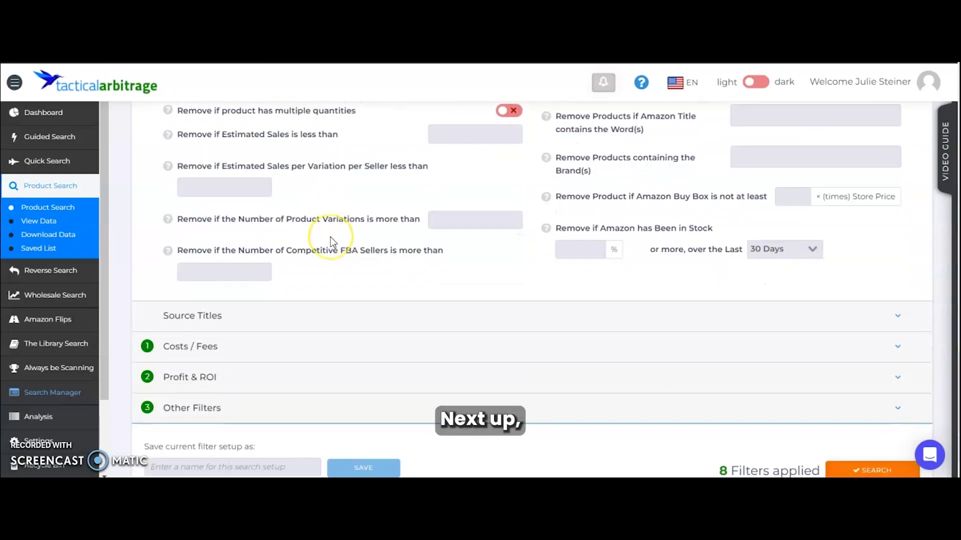
Step: Expand Source Titles and Costs / Fees, showing $.30 per lb shipping to Amazon
{"action": "scroll", "coordinate": [330, 236], "scroll_direction": "down", "scroll_amount": 1}
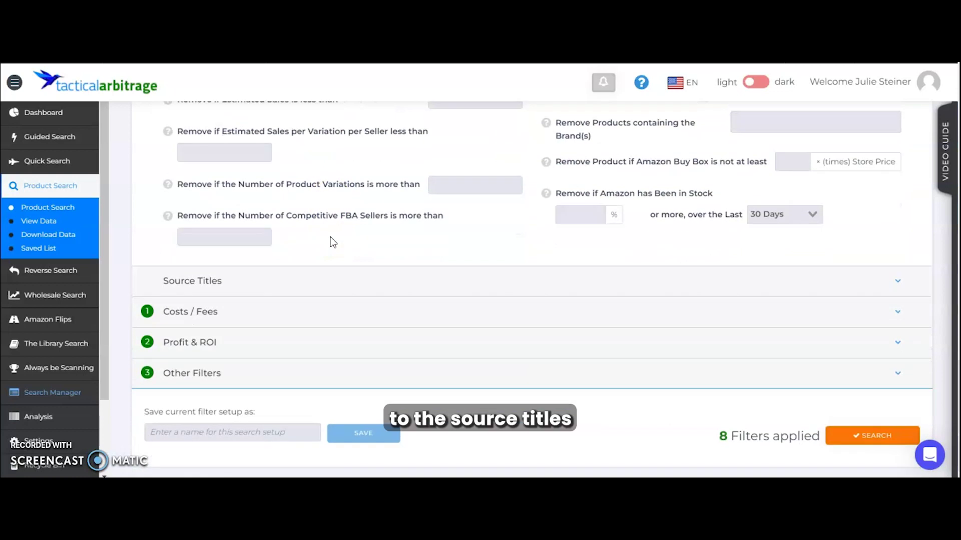
{"action": "left_click", "coordinate": [316, 294]}
{"action": "scroll", "coordinate": [391, 239], "scroll_direction": "down", "scroll_amount": 1}
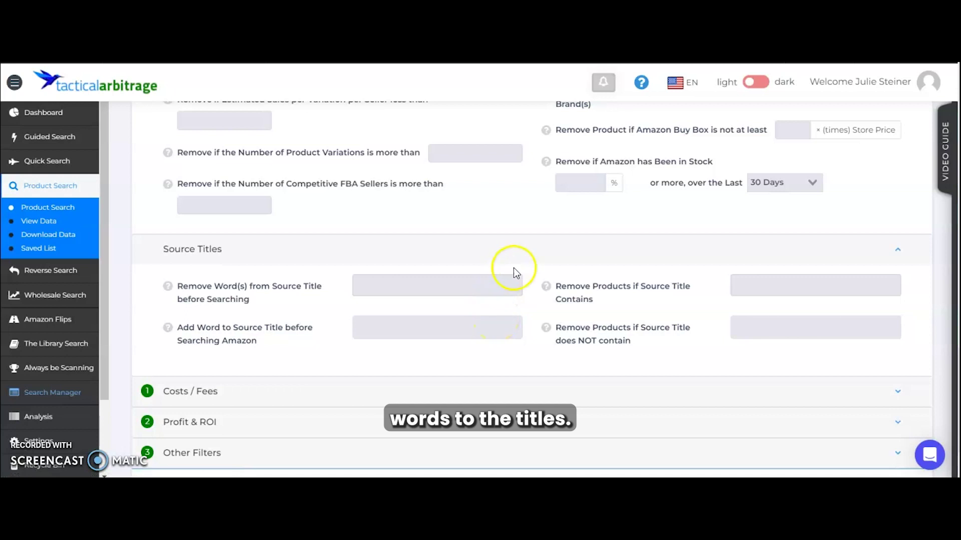
{"action": "scroll", "coordinate": [564, 328], "scroll_direction": "down", "scroll_amount": 3}
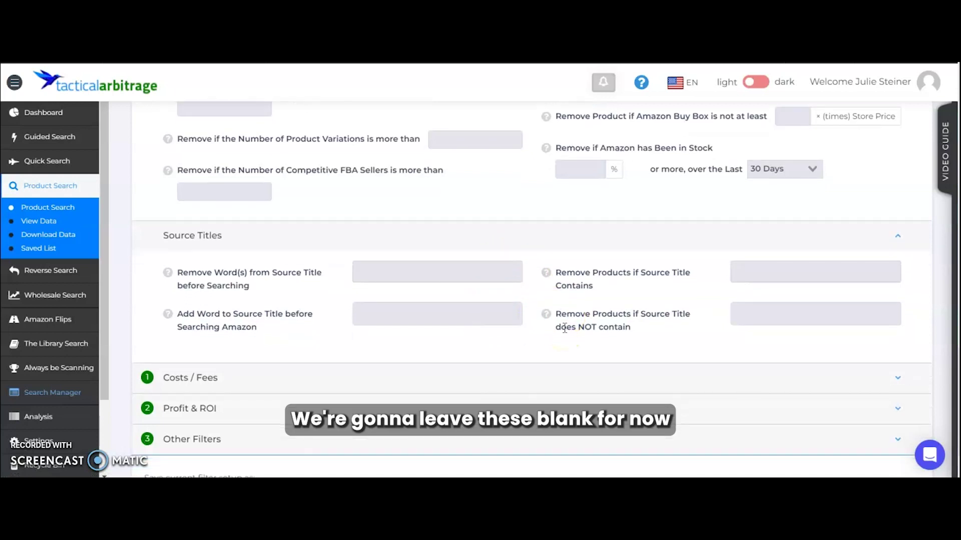
{"action": "left_click", "coordinate": [488, 331]}
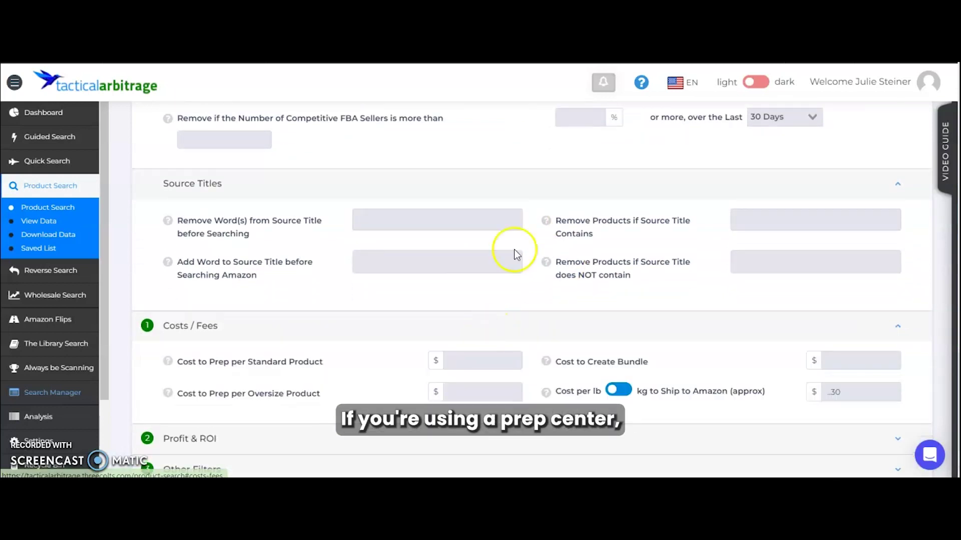
{"action": "scroll", "coordinate": [515, 255], "scroll_direction": "down", "scroll_amount": 3}
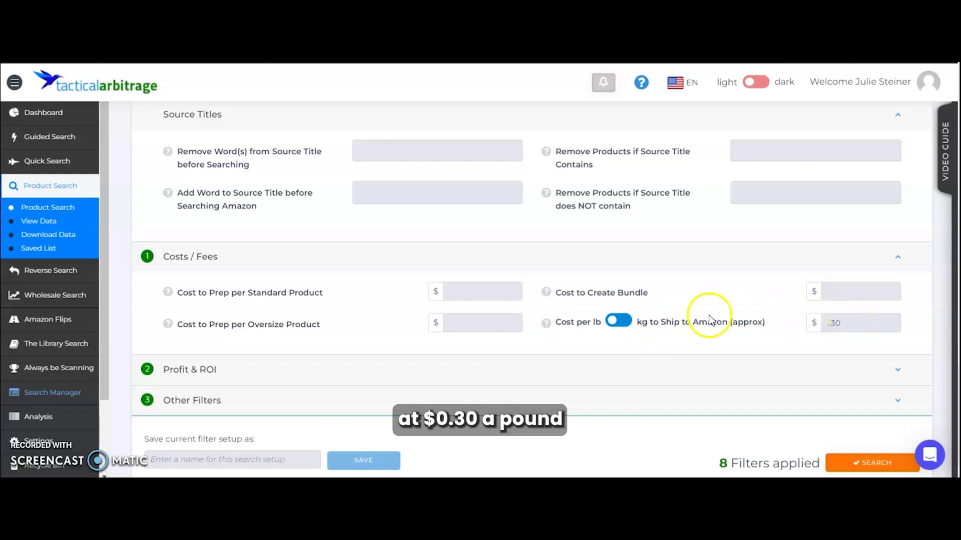
{"action": "scroll", "coordinate": [500, 277], "scroll_direction": "down", "scroll_amount": 1}
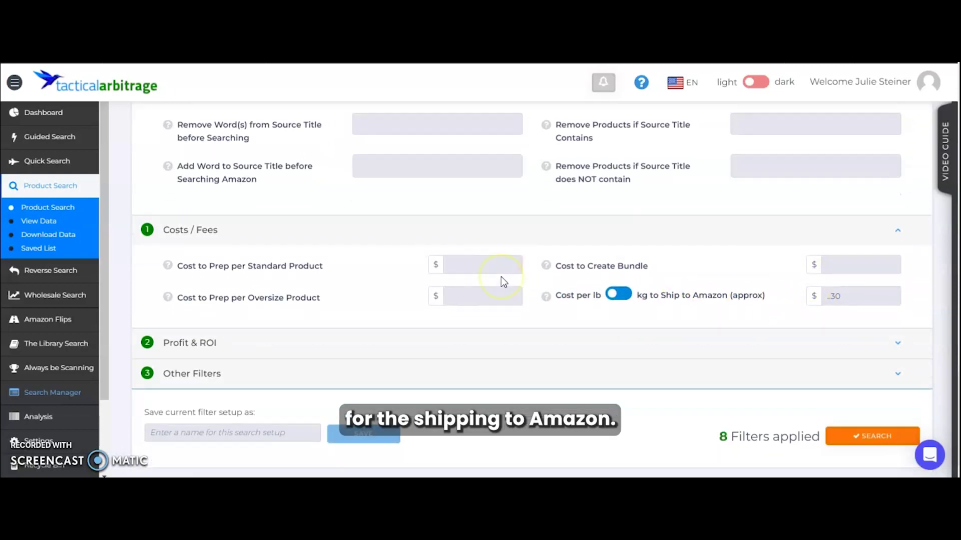
Step: Expand Profit & ROI ($3 minimum gross profit, 10% ROI), then expand Other Filters
{"action": "left_click", "coordinate": [465, 349]}
{"action": "scroll", "coordinate": [400, 289], "scroll_direction": "down", "scroll_amount": 2}
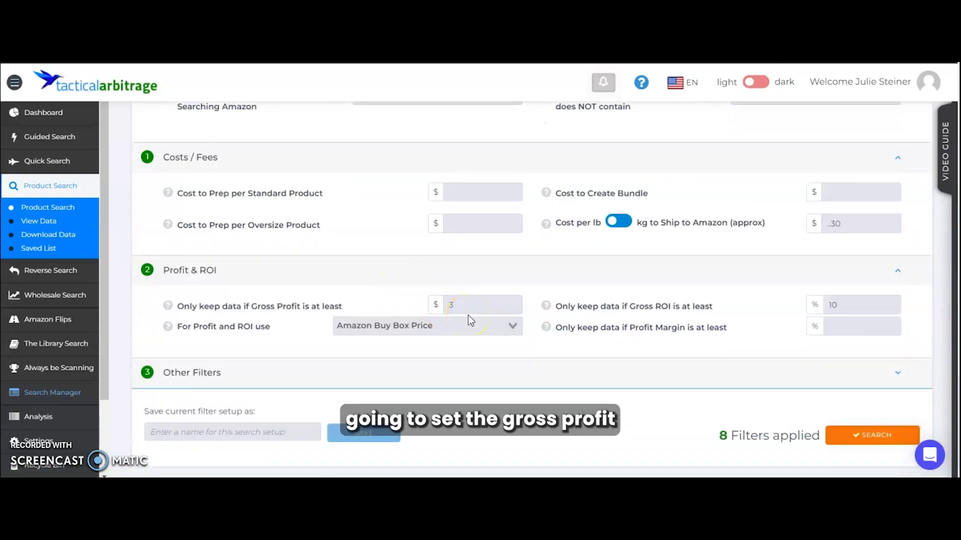
{"action": "left_click", "coordinate": [468, 299]}
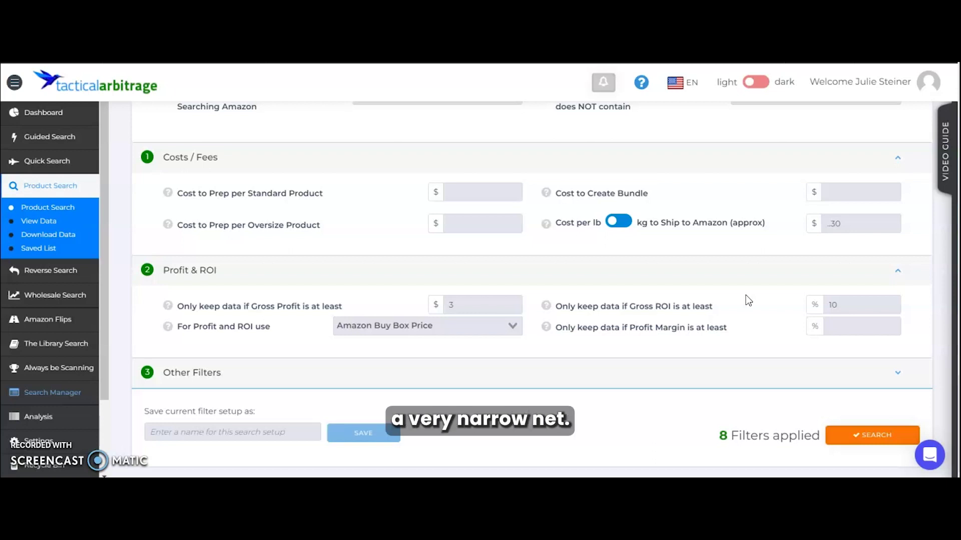
{"action": "left_click", "coordinate": [723, 329]}
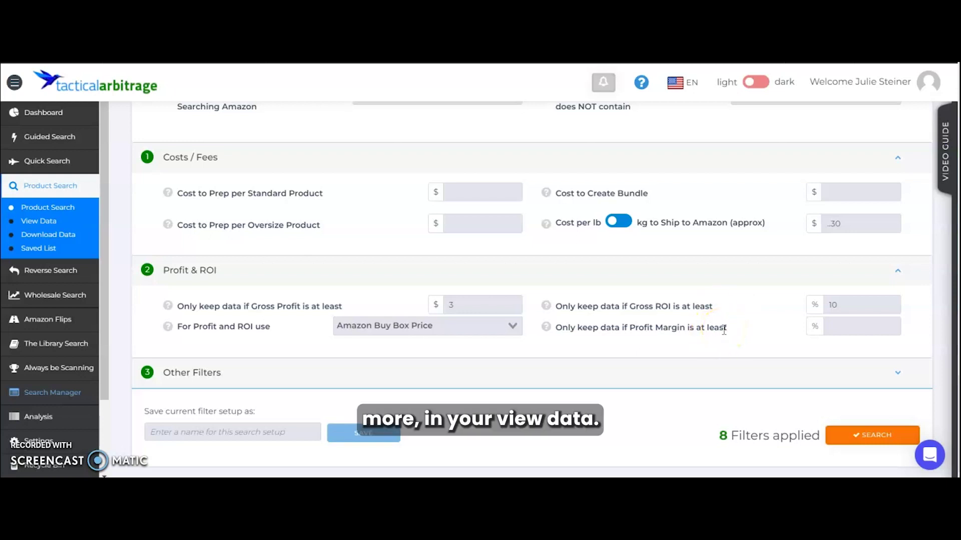
{"action": "left_click", "coordinate": [650, 376]}
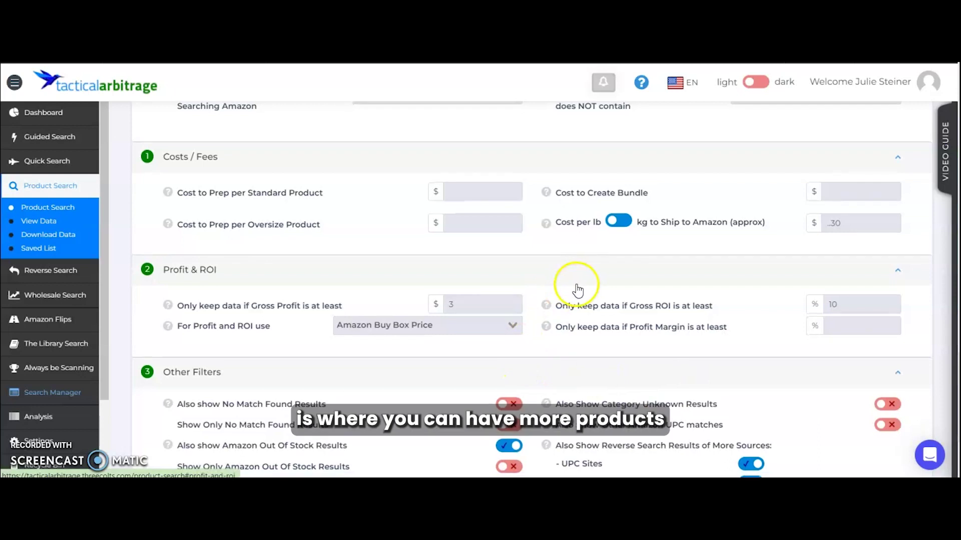
{"action": "scroll", "coordinate": [575, 284], "scroll_direction": "down", "scroll_amount": 1}
{"action": "scroll", "coordinate": [575, 284], "scroll_direction": "down", "scroll_amount": 1}
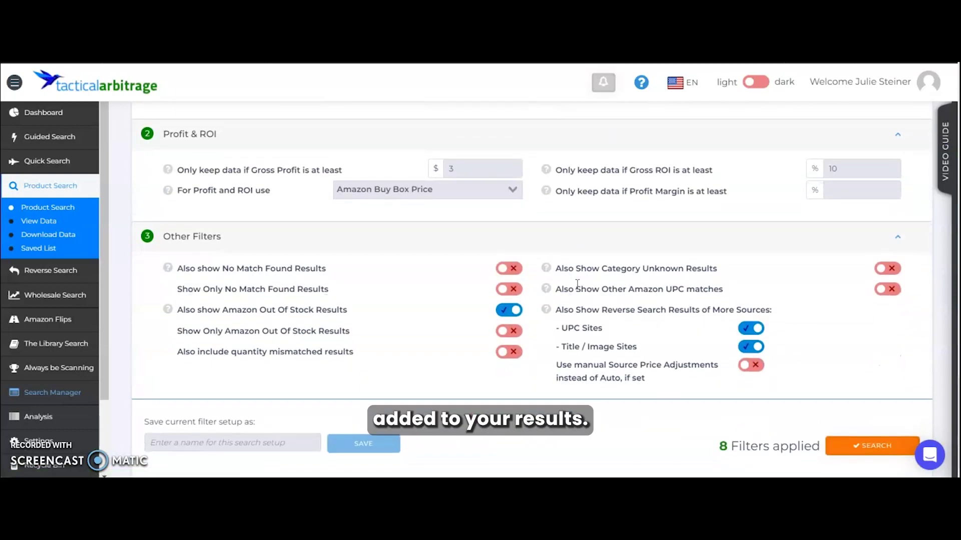
{"action": "scroll", "coordinate": [576, 283], "scroll_direction": "down", "scroll_amount": 1}
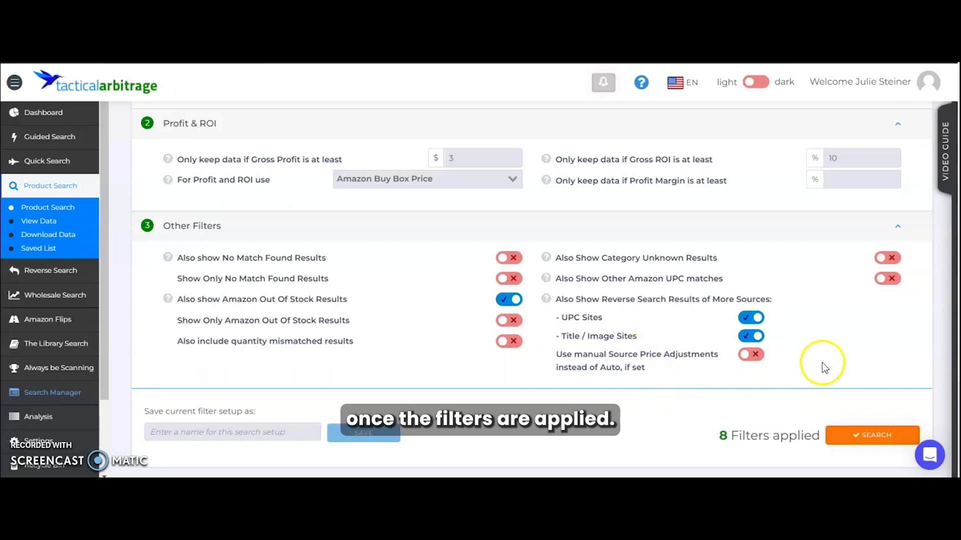
Step: Launch the albertsons.com bulk scan and begin a new product search
{"action": "left_click", "coordinate": [873, 439]}
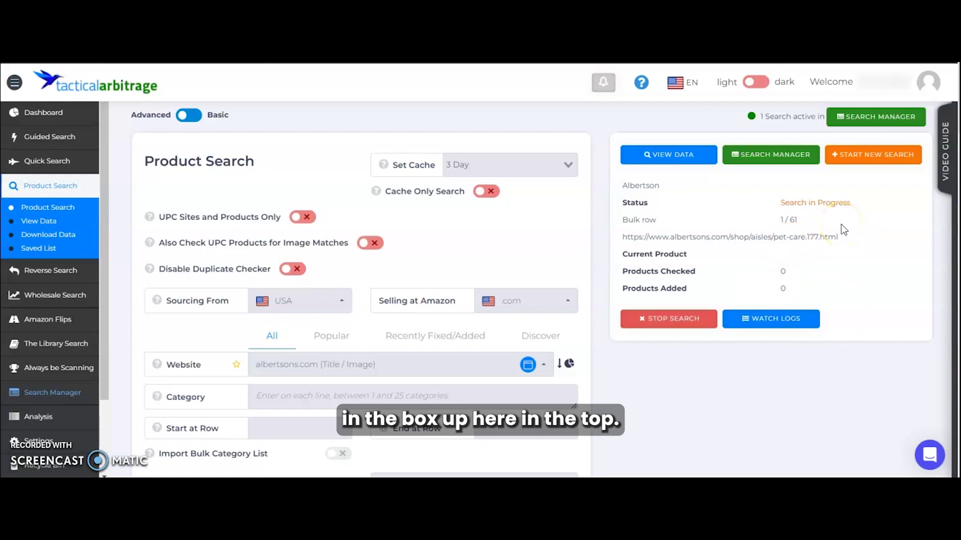
{"action": "left_click", "coordinate": [871, 157]}
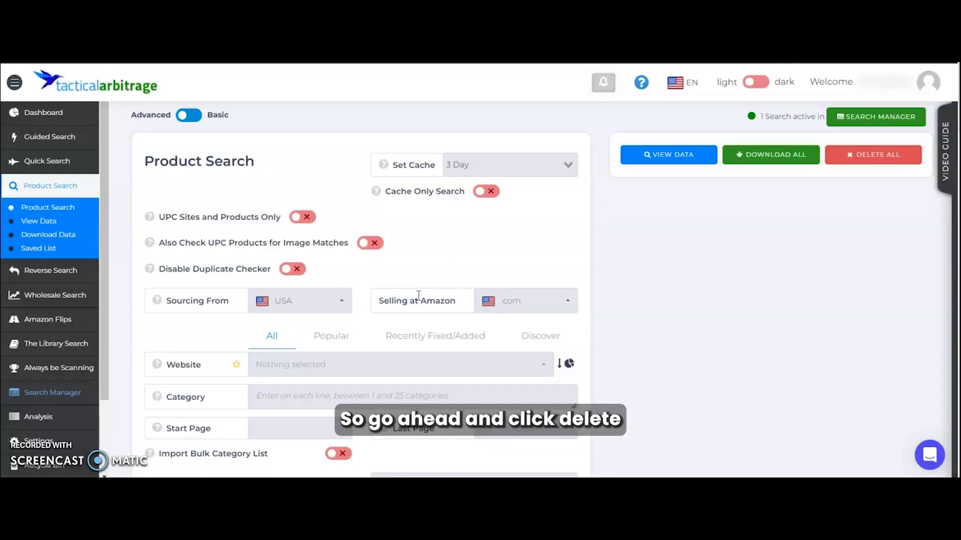
Step: Confirm deleting the old Easy Bulk list and choose 6pm.com as the source website
{"action": "left_click", "coordinate": [416, 248]}
{"action": "scroll", "coordinate": [417, 250], "scroll_direction": "down", "scroll_amount": 2}
{"action": "left_click", "coordinate": [413, 287]}
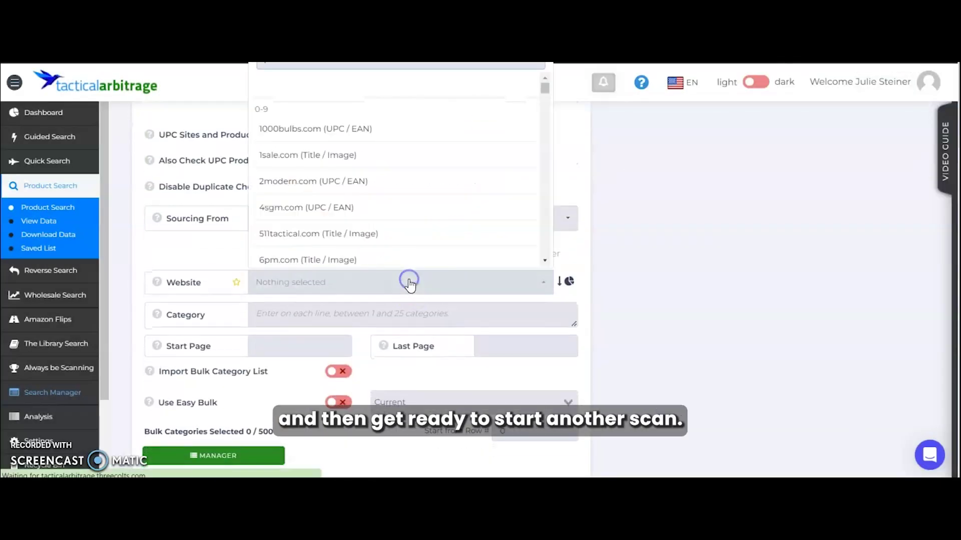
{"action": "scroll", "coordinate": [397, 189], "scroll_direction": "down", "scroll_amount": 3}
{"action": "left_click", "coordinate": [390, 180]}
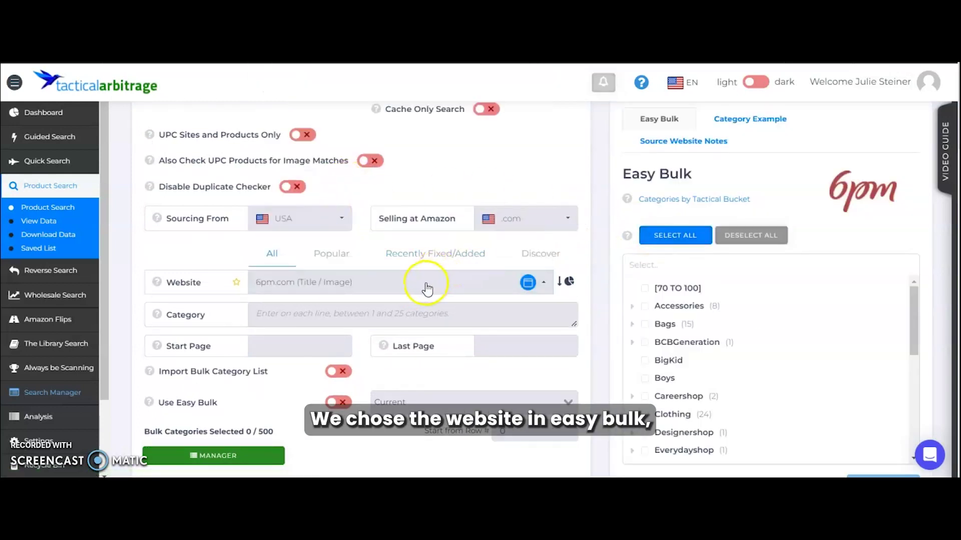
Step: Select all 104 6pm categories and add them to the bulk list (104 / 500)
{"action": "scroll", "coordinate": [651, 200], "scroll_direction": "down", "scroll_amount": 1}
{"action": "left_click", "coordinate": [677, 187]}
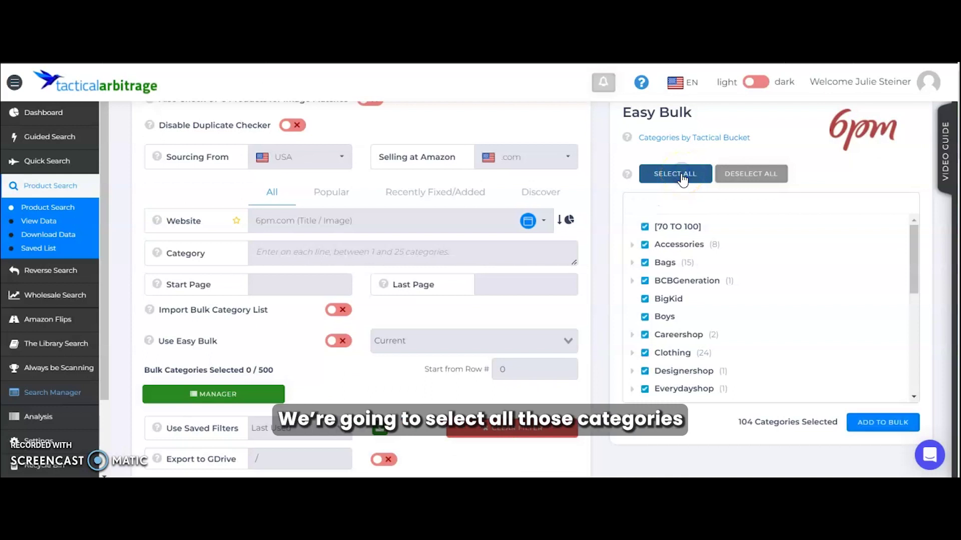
{"action": "left_click", "coordinate": [876, 427]}
{"action": "left_click_drag", "start_coordinate": [374, 341], "coordinate": [268, 369]}
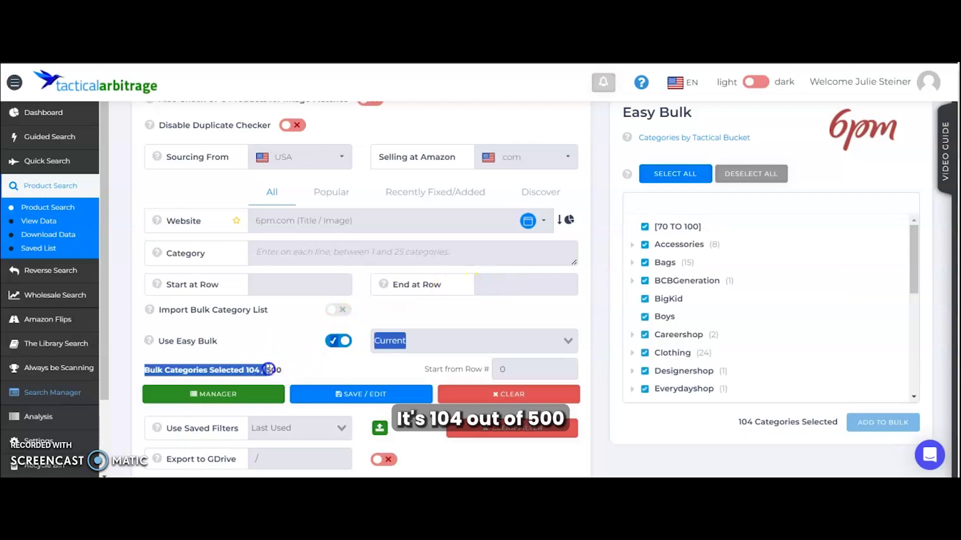
{"action": "left_click", "coordinate": [300, 369]}
{"action": "scroll", "coordinate": [310, 370], "scroll_direction": "down", "scroll_amount": 1}
{"action": "left_click", "coordinate": [289, 420]}
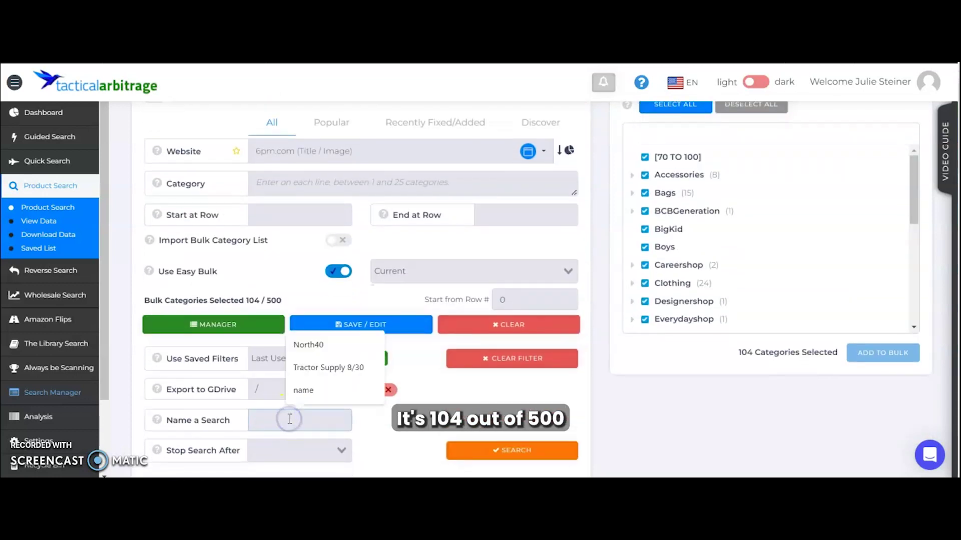
Step: Name the search '6pm' and review its Last Used filters, including $3 gross profit and 10% ROI
{"action": "type", "text": "6pm"}
{"action": "scroll", "coordinate": [385, 416], "scroll_direction": "down", "scroll_amount": 2}
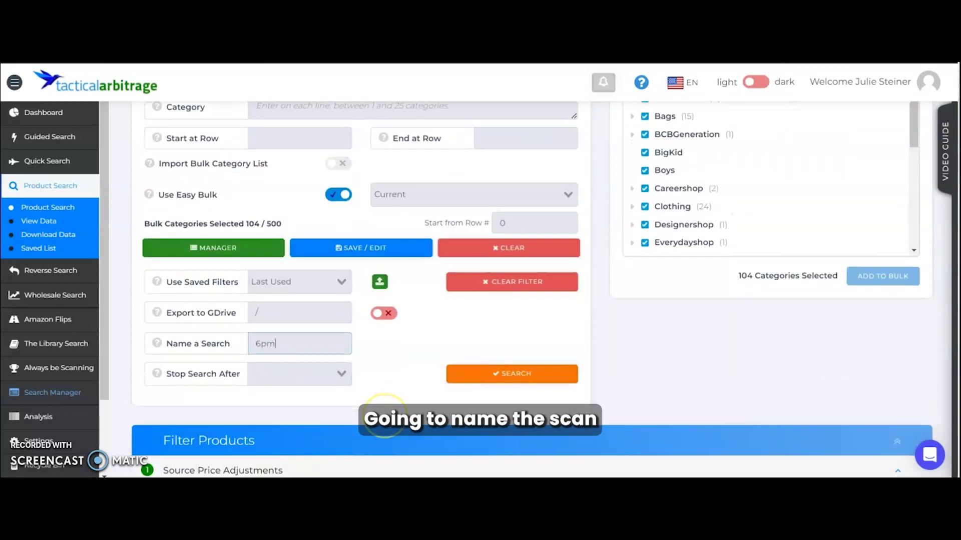
{"action": "scroll", "coordinate": [384, 415], "scroll_direction": "down", "scroll_amount": 2}
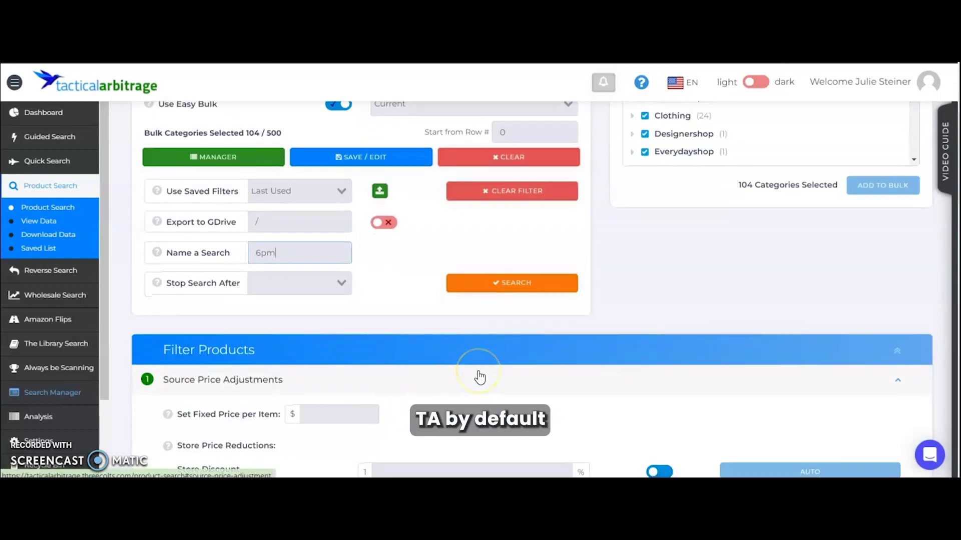
{"action": "scroll", "coordinate": [479, 378], "scroll_direction": "down", "scroll_amount": 2}
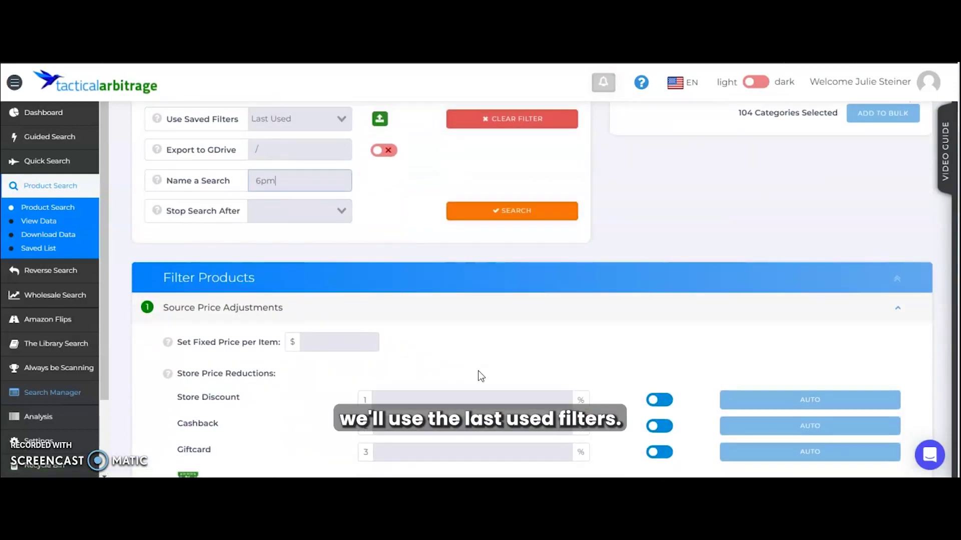
{"action": "scroll", "coordinate": [521, 325], "scroll_direction": "down", "scroll_amount": 3}
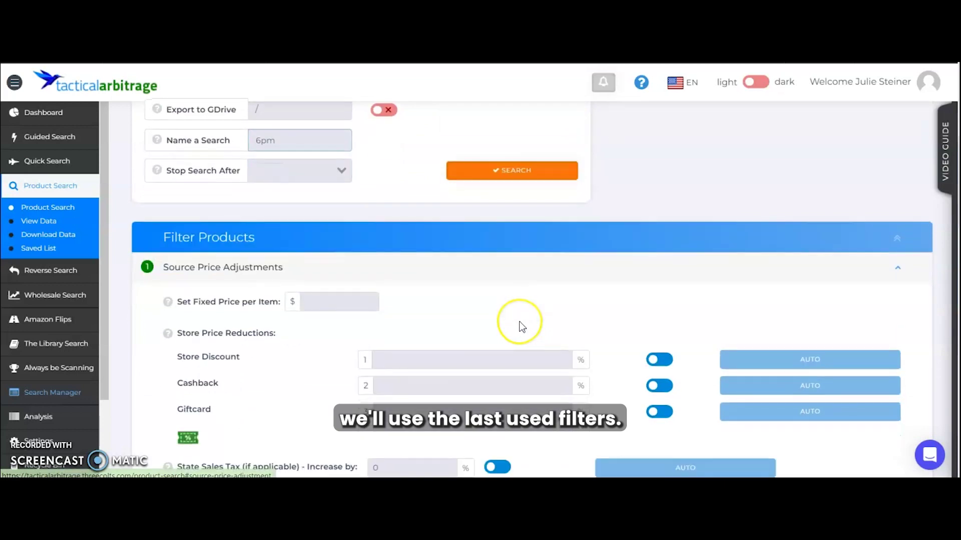
{"action": "scroll", "coordinate": [520, 326], "scroll_direction": "down", "scroll_amount": 7}
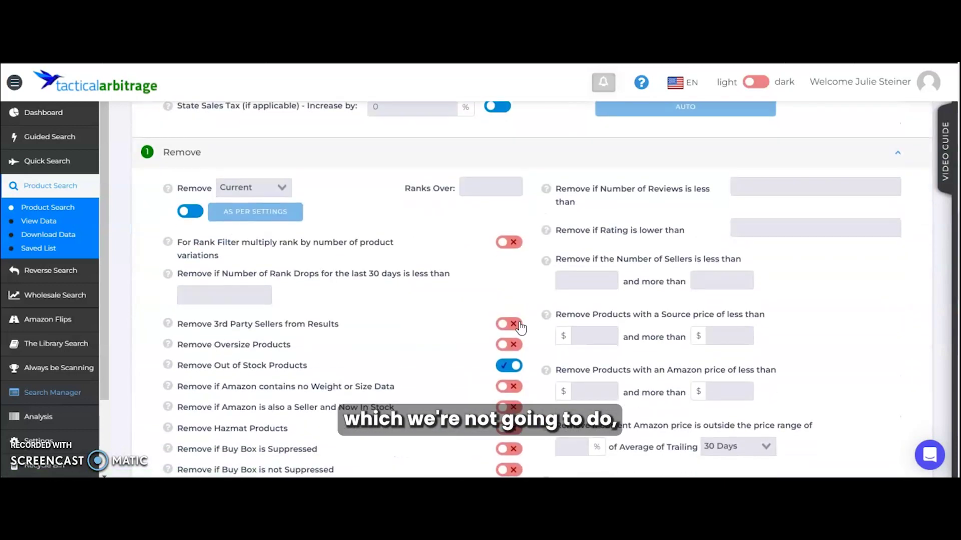
{"action": "scroll", "coordinate": [520, 326], "scroll_direction": "down", "scroll_amount": 9}
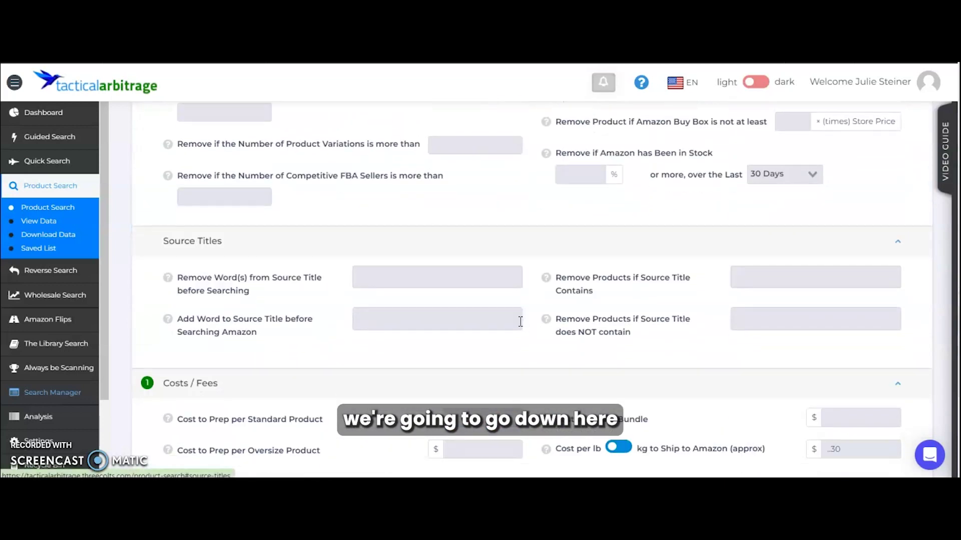
{"action": "scroll", "coordinate": [700, 287], "scroll_direction": "down", "scroll_amount": 7}
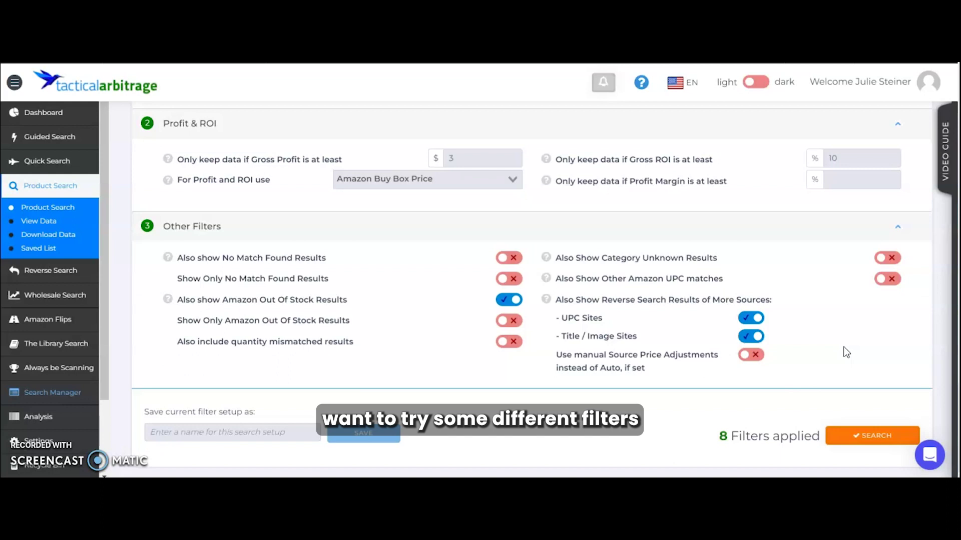
Step: Launch the 6pm bulk scan with its 104 categories
{"action": "left_click", "coordinate": [867, 437]}
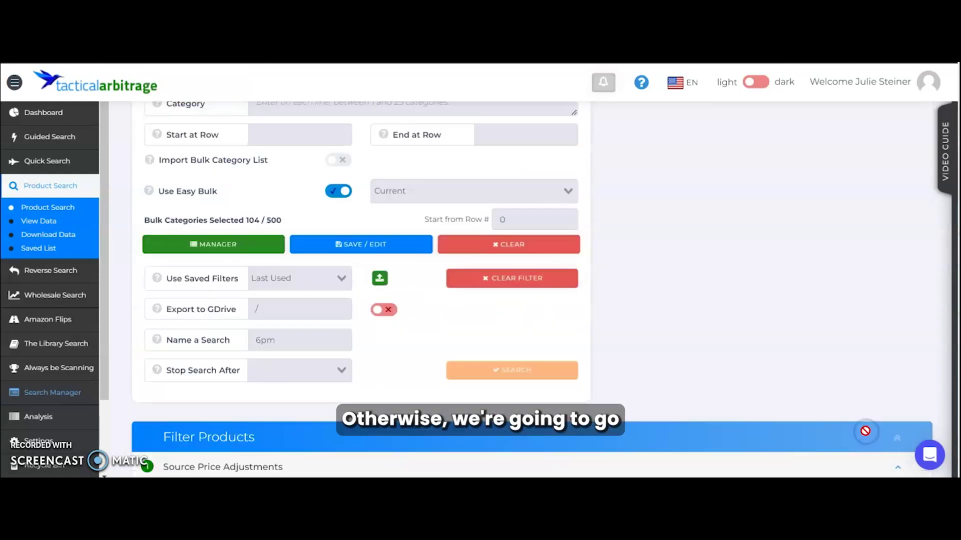